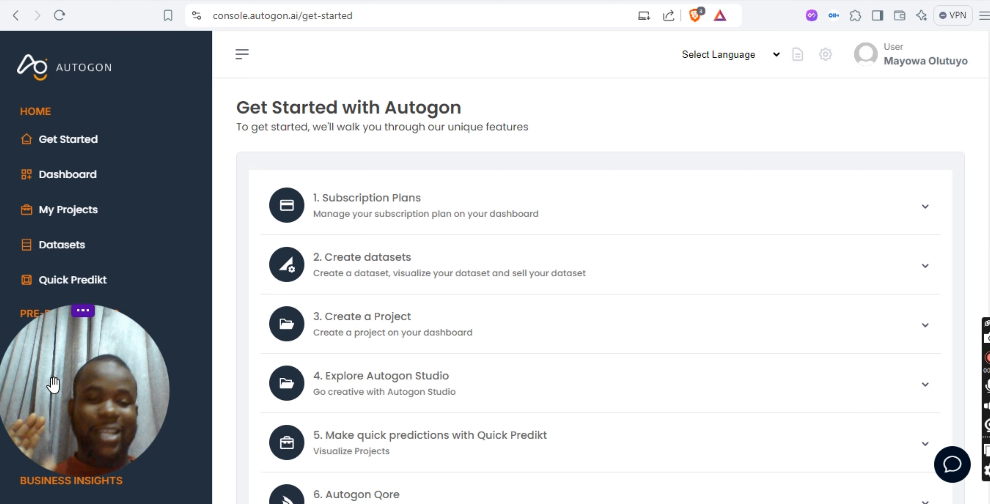
- Search the datasets for "titanic" and open the contents of titanic dataset1
click(71, 254)
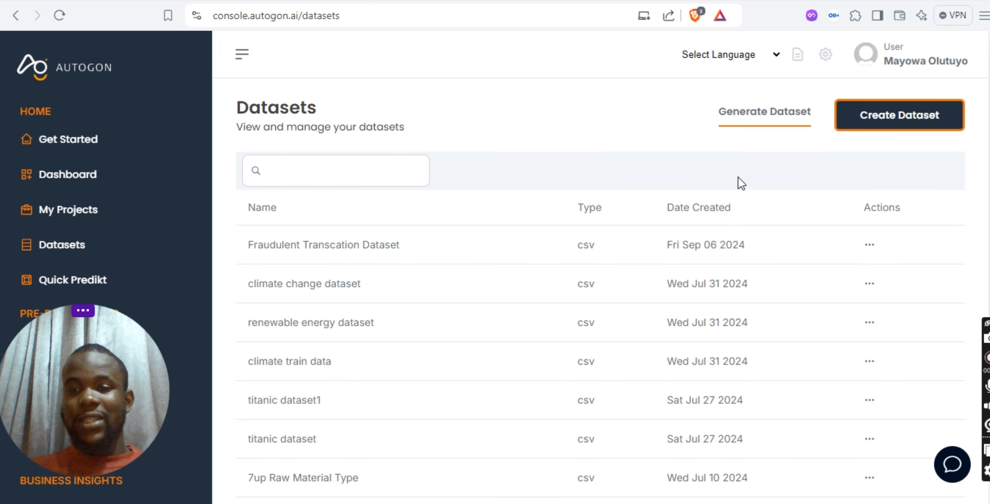
click(308, 177)
text(tit)
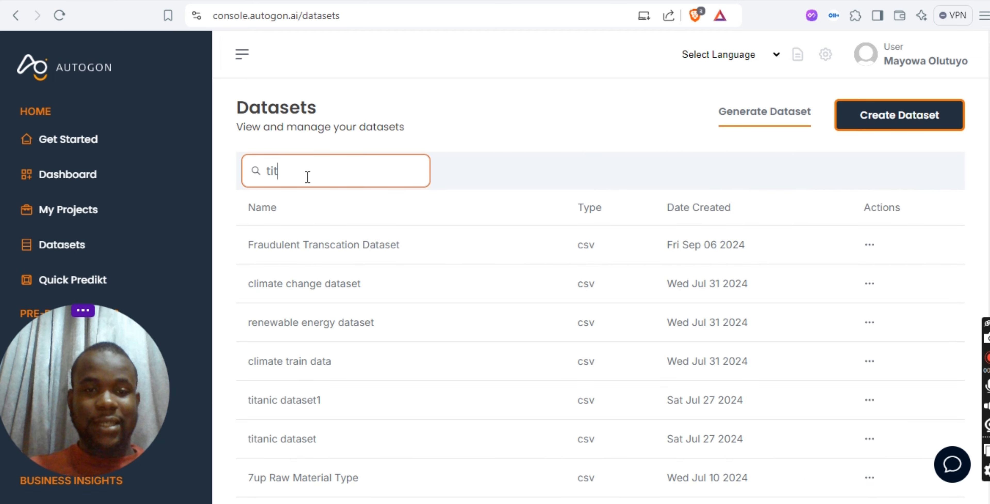
text(anic)
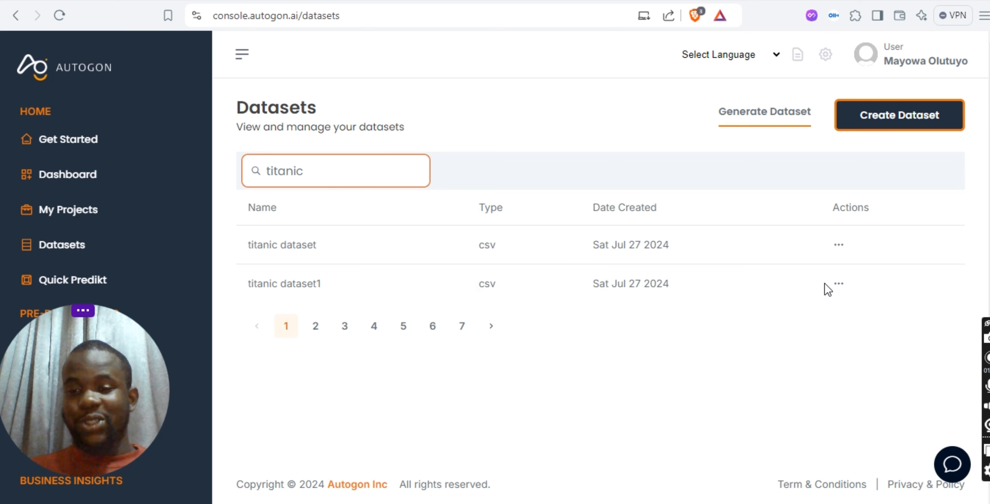
click(838, 284)
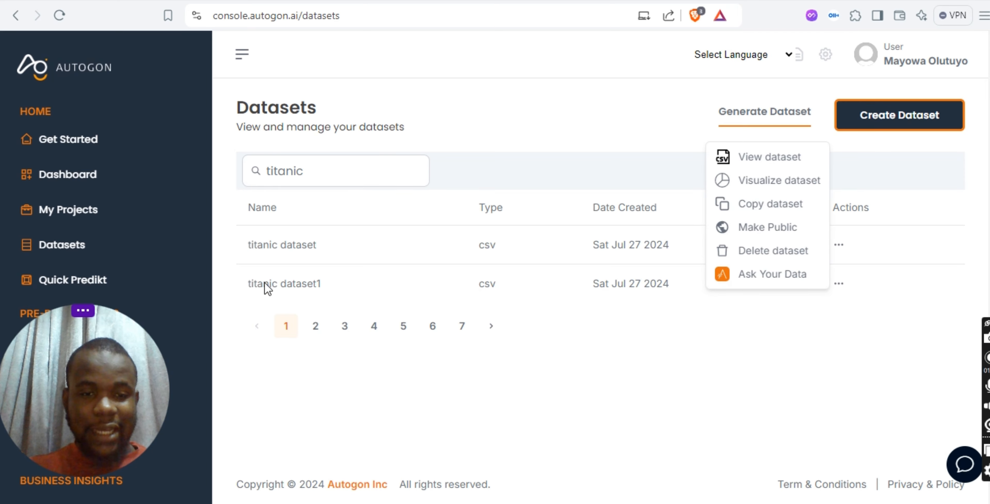
click(765, 158)
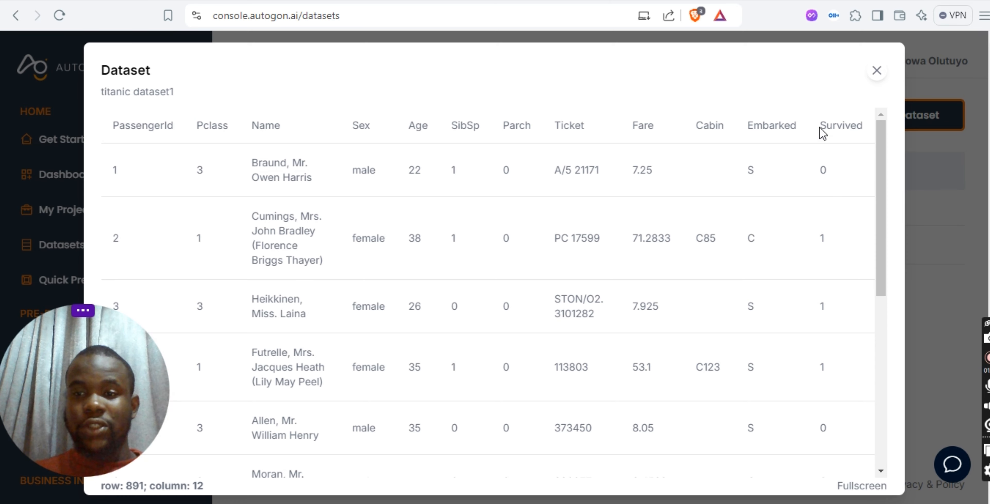
- Examine the Survived column and the passenger rows of titanic dataset1, and close the dataset view
drag(819, 126, 867, 127)
click(820, 211)
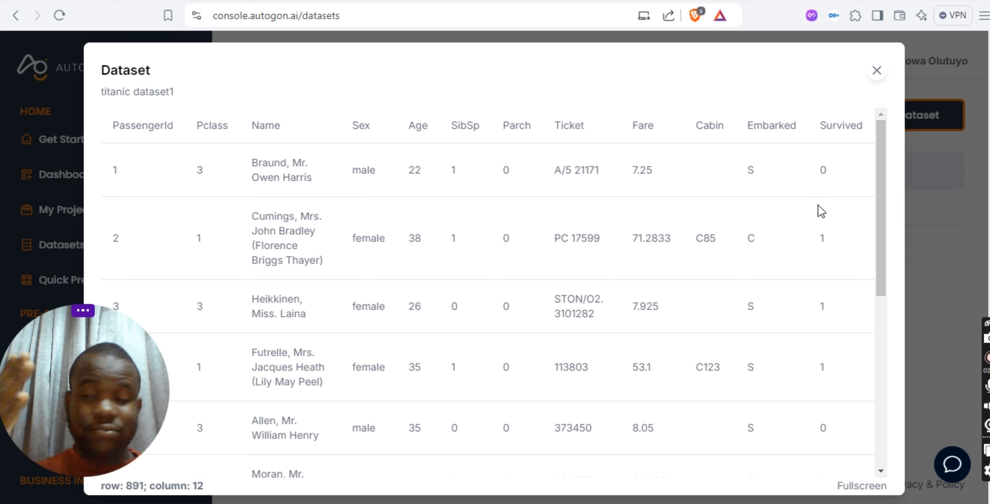
scroll(833, 199, down, 5)
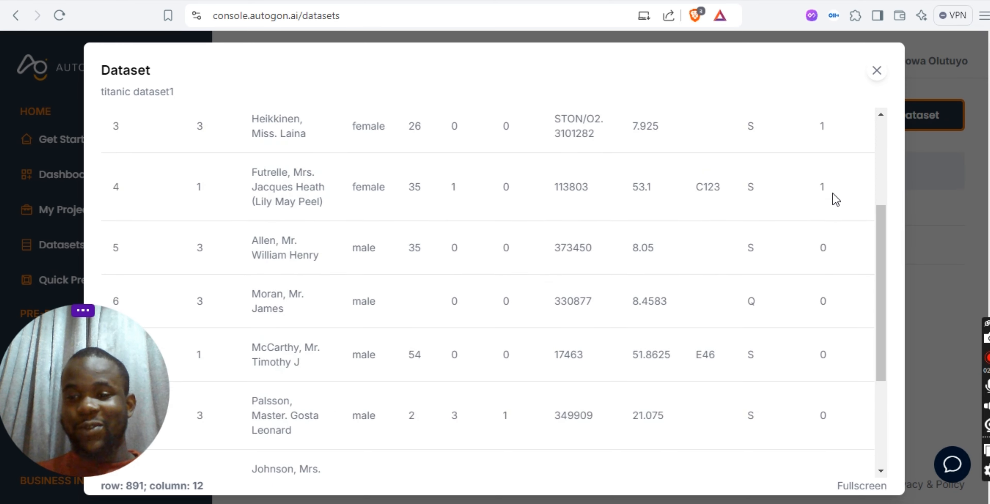
scroll(836, 199, up, 5)
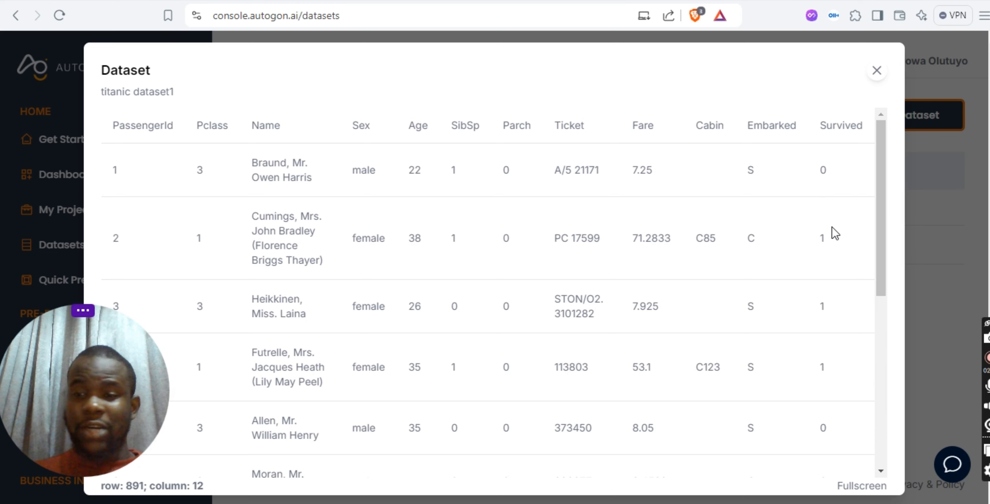
scroll(829, 283, down, 4)
scroll(826, 378, up, 4)
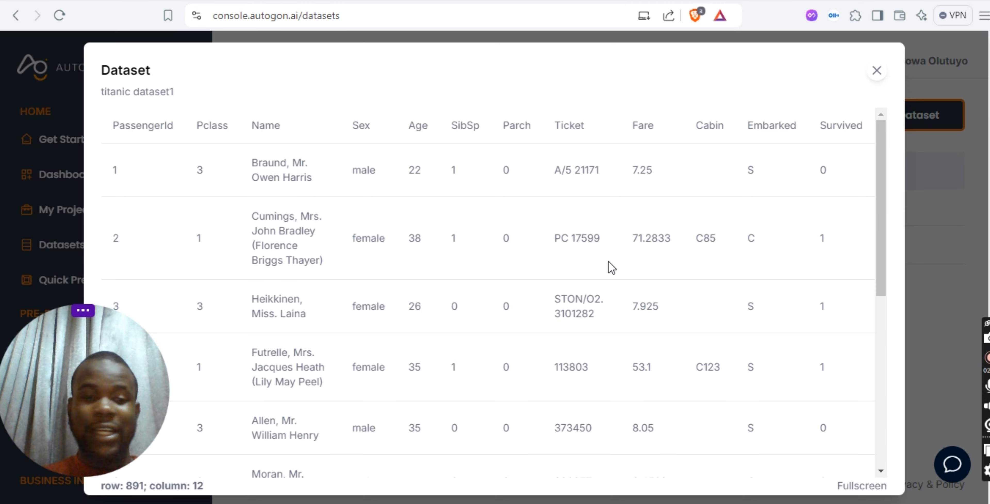
click(876, 72)
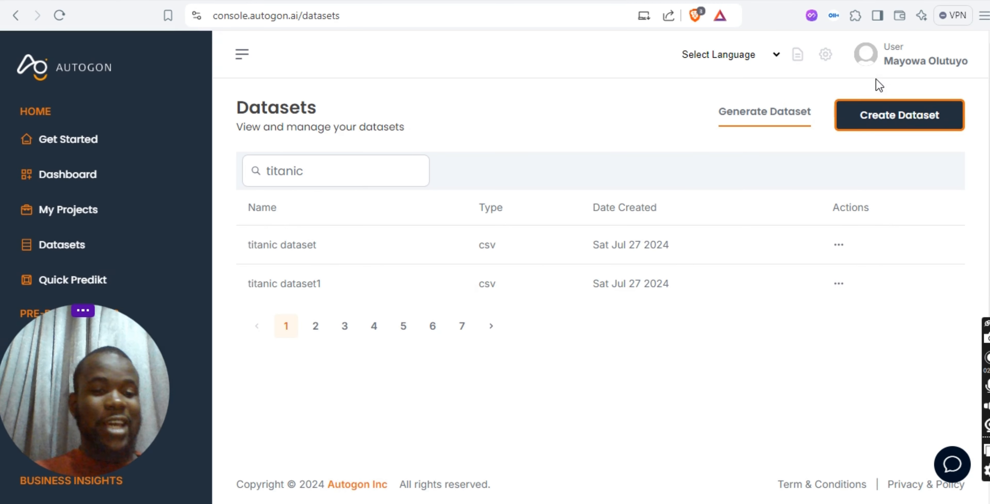
- Start a new project in My Projects and name it "Titanic Classification Model"
drag(51, 350, 844, 45)
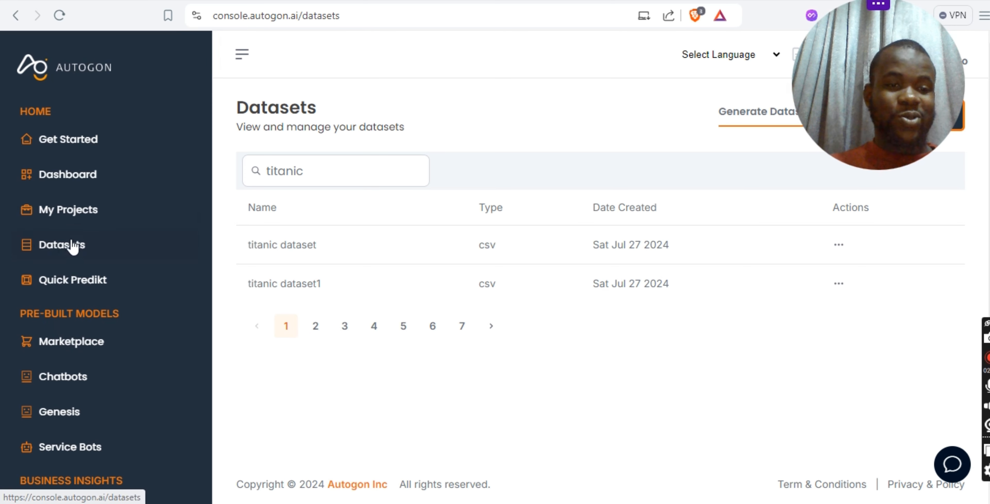
click(77, 210)
drag(855, 53, 72, 70)
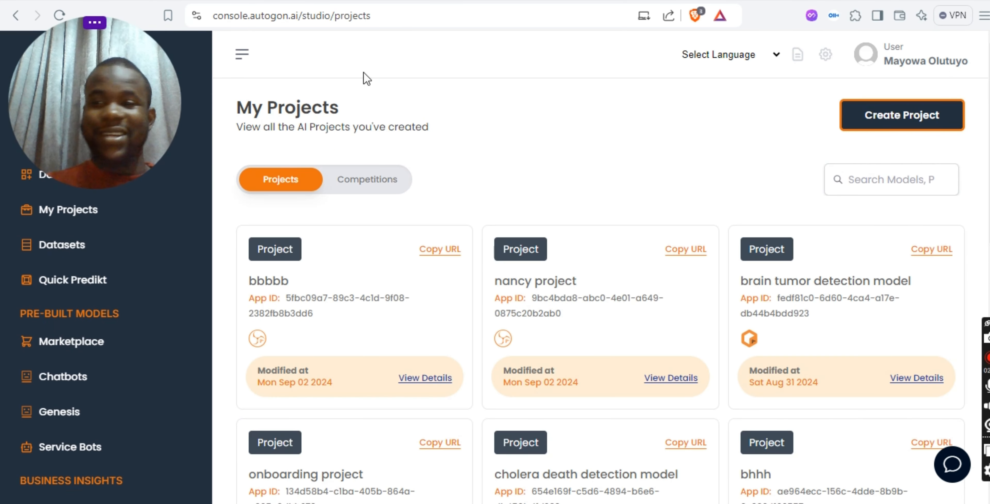
click(925, 124)
click(465, 171)
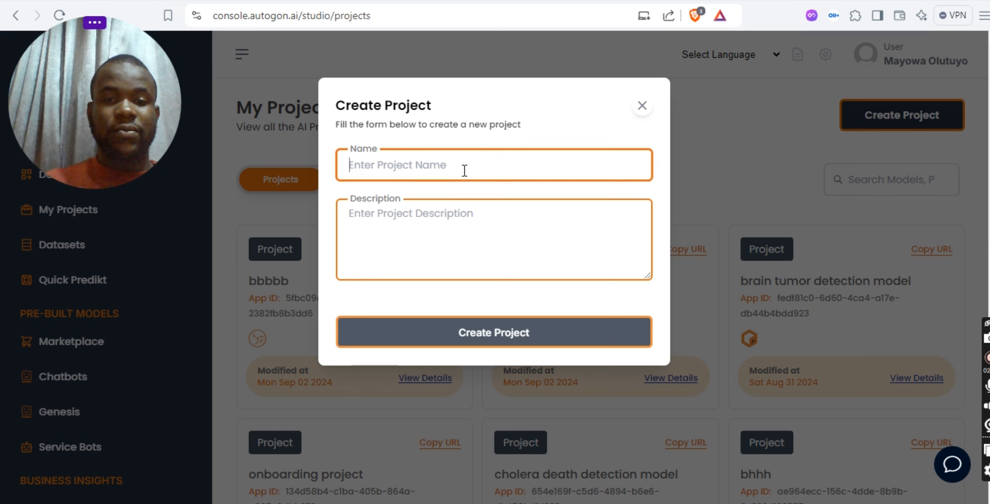
text(Titanic)
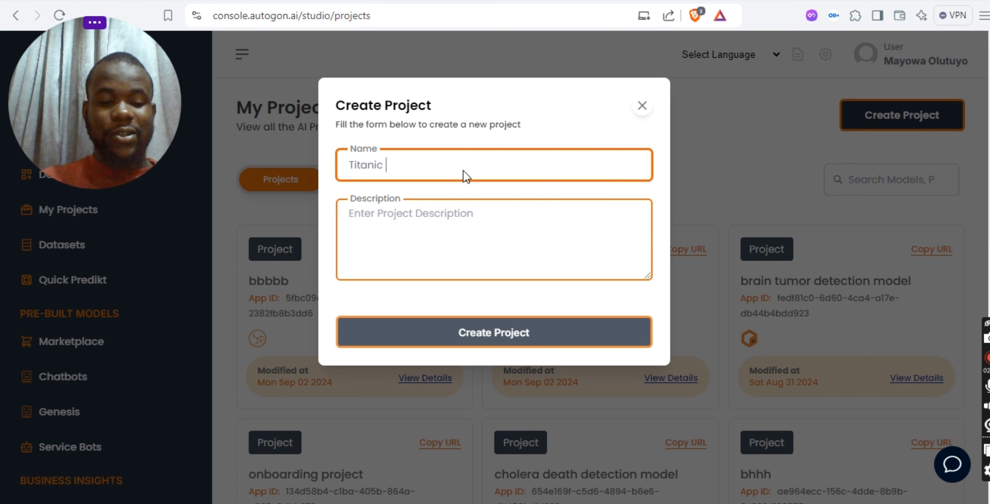
text( Classifica)
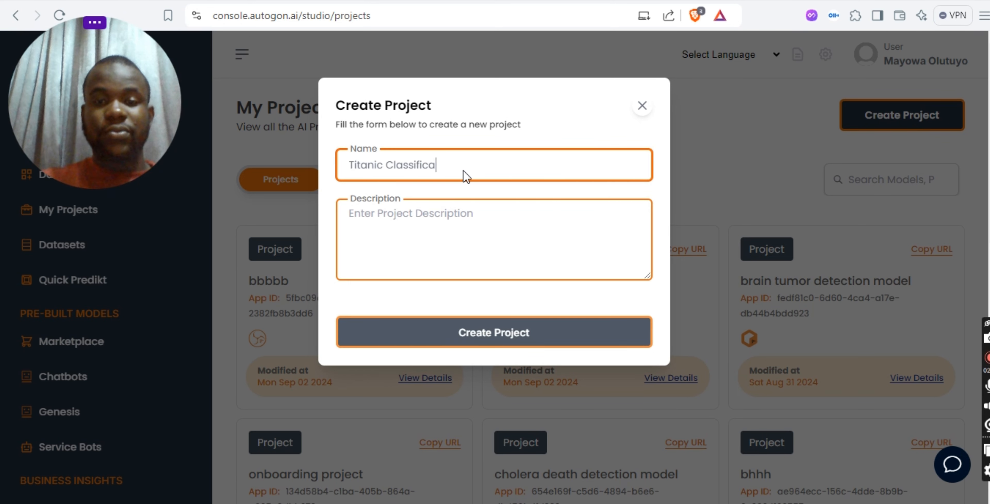
text(tion M)
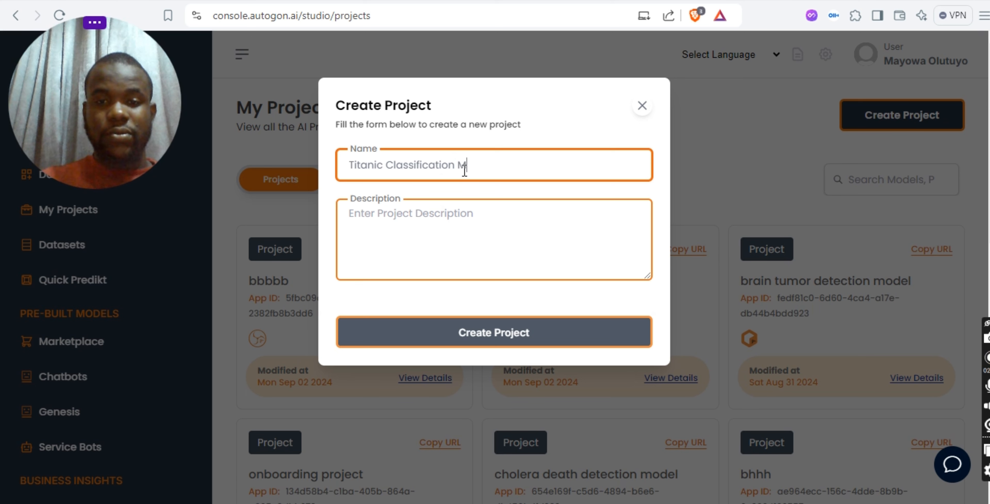
text(odel)
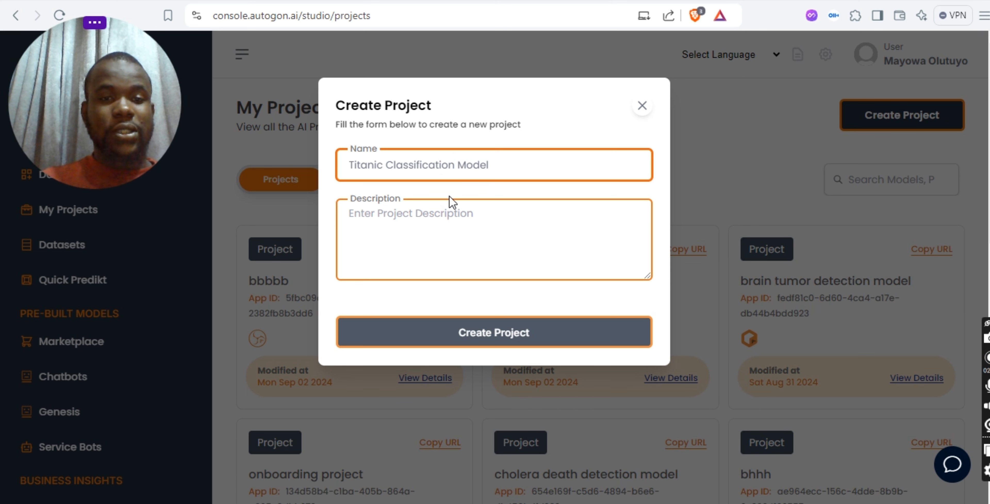
- Enter the description "A model to classify passenger survival on the titanic ship" and create the project
click(438, 215)
text(A mode)
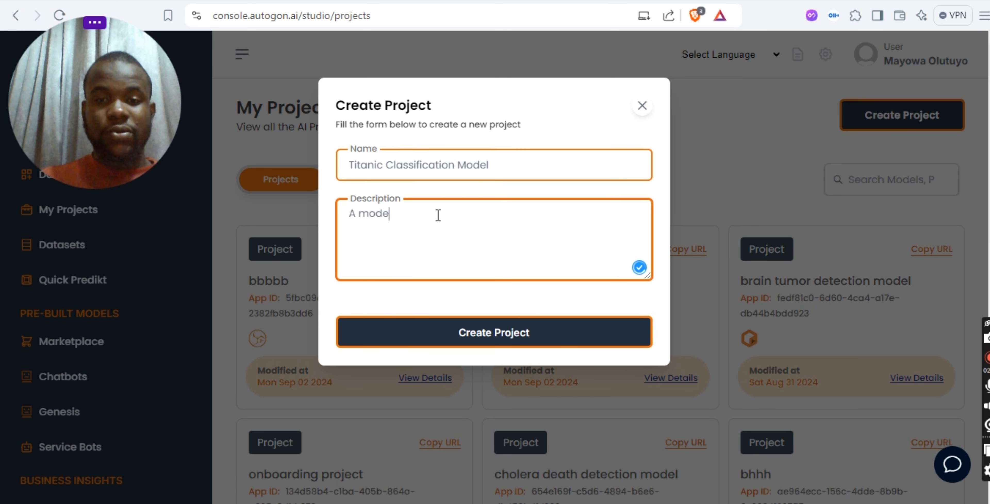
text(l to talk ab)
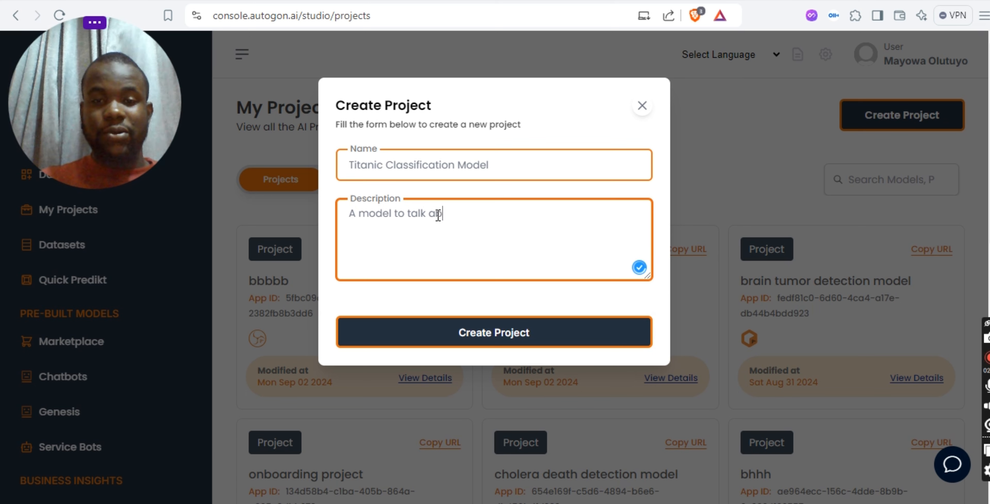
key(BackSpace)
key(BackSpace)
key(BackSpace)
key(BackSpace)
key(BackSpace)
key(BackSpace)
key(BackSpace)
key(BackSpace)
text(c)
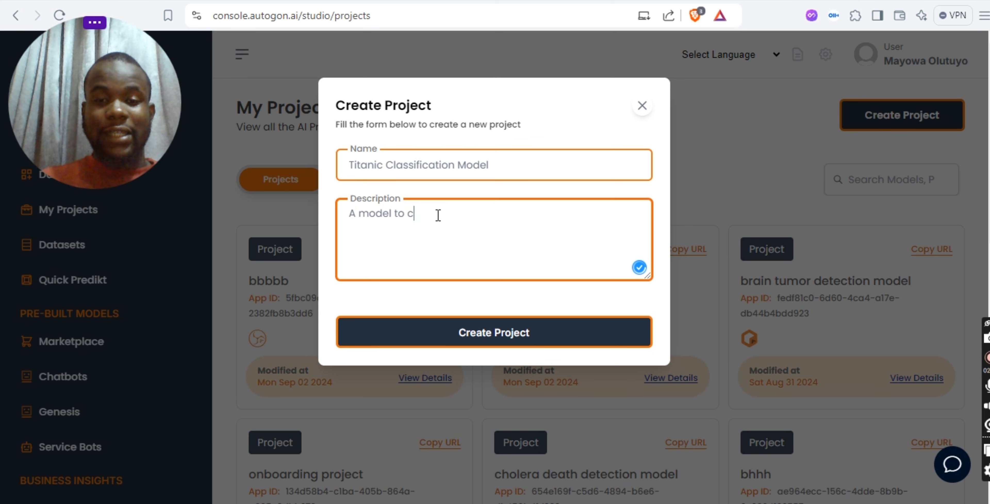
text(lassify pas)
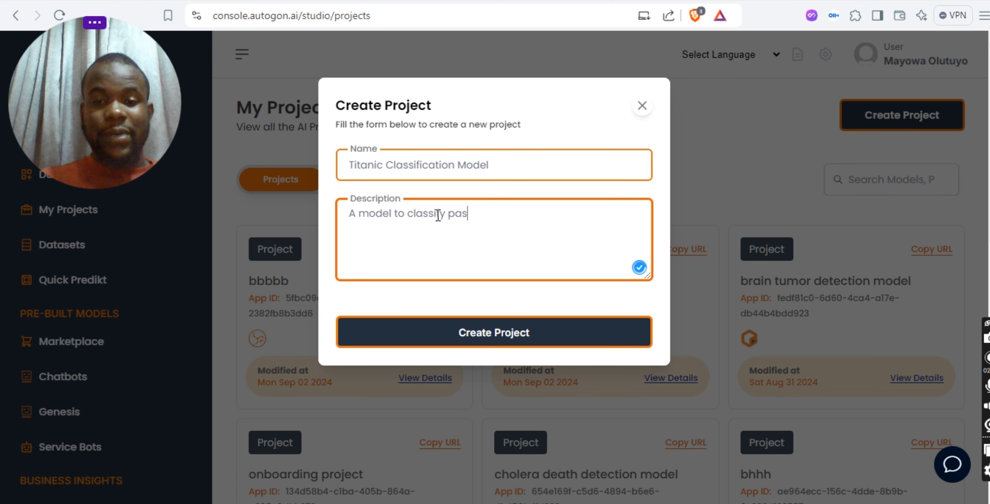
text(senger surviva)
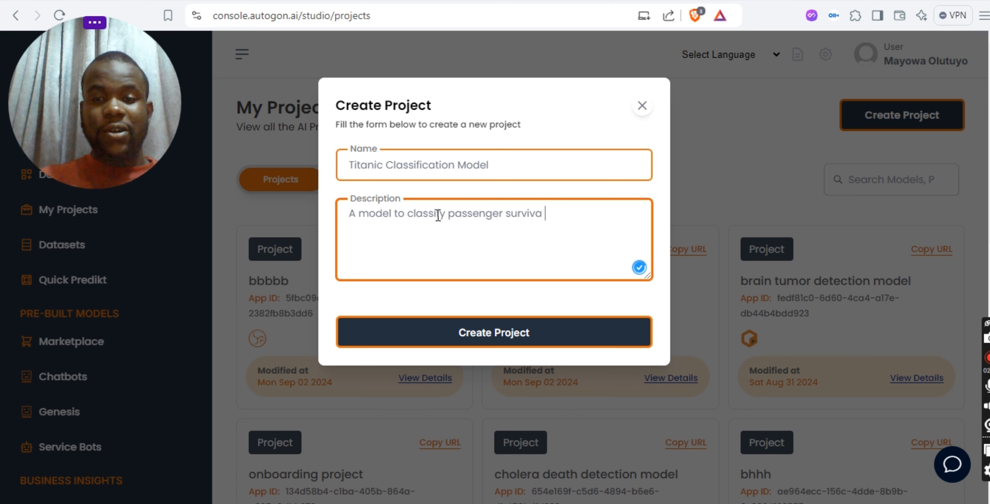
text(l on the titia)
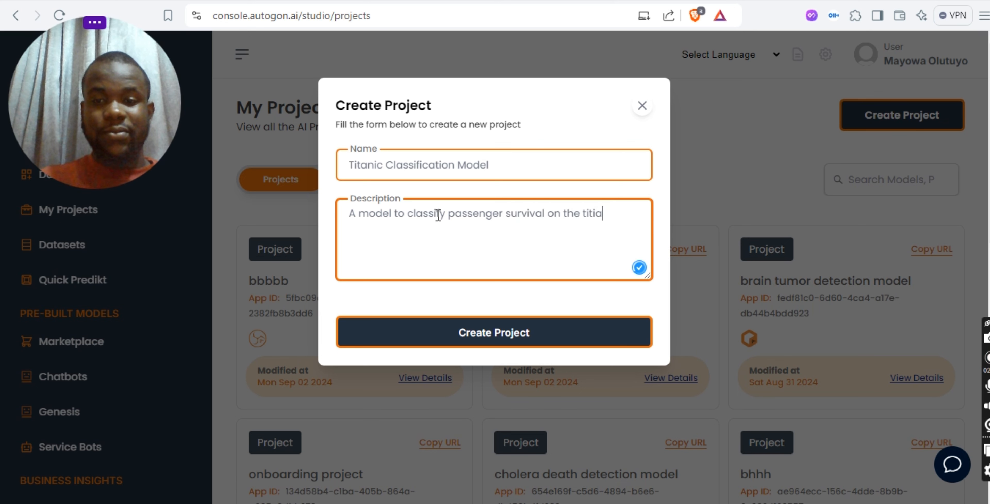
key(BackSpace)
text(an)
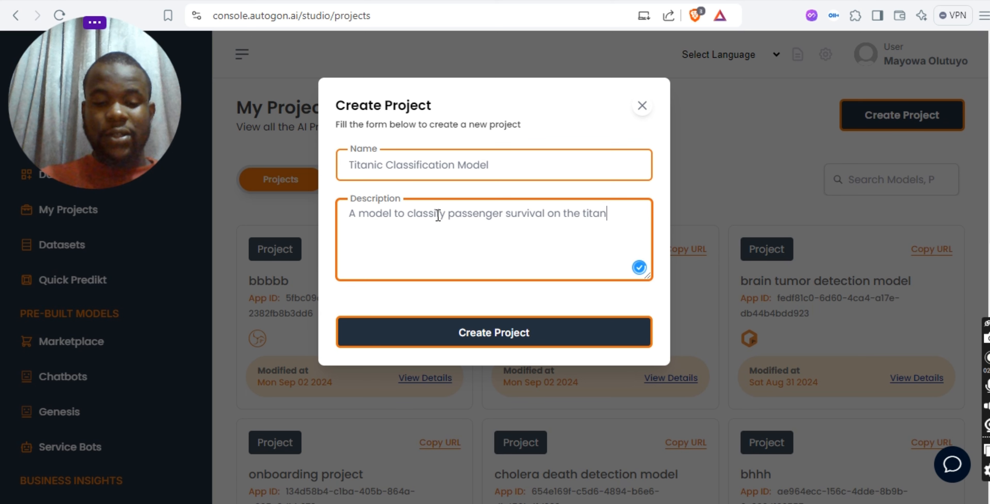
text(ic hip)
key(BackSpace)
key(BackSpace)
key(BackSpace)
text(s)
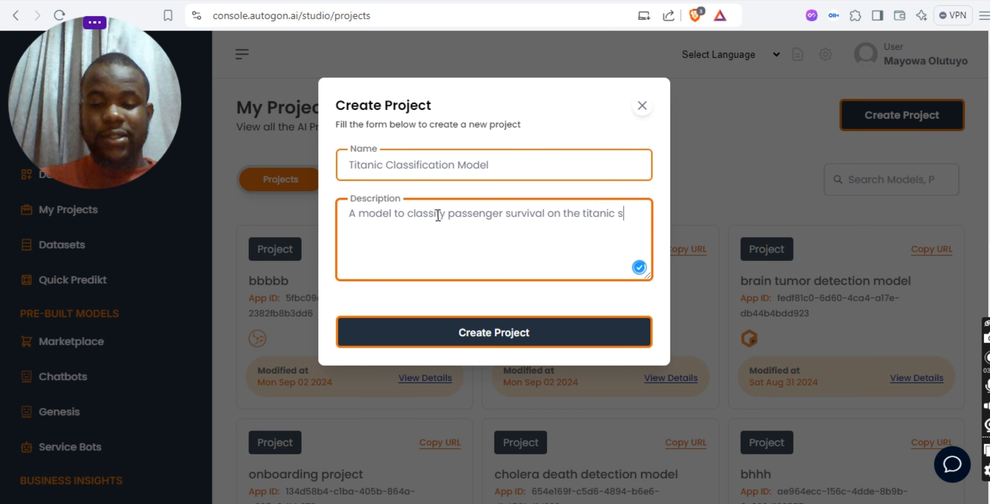
text(hip)
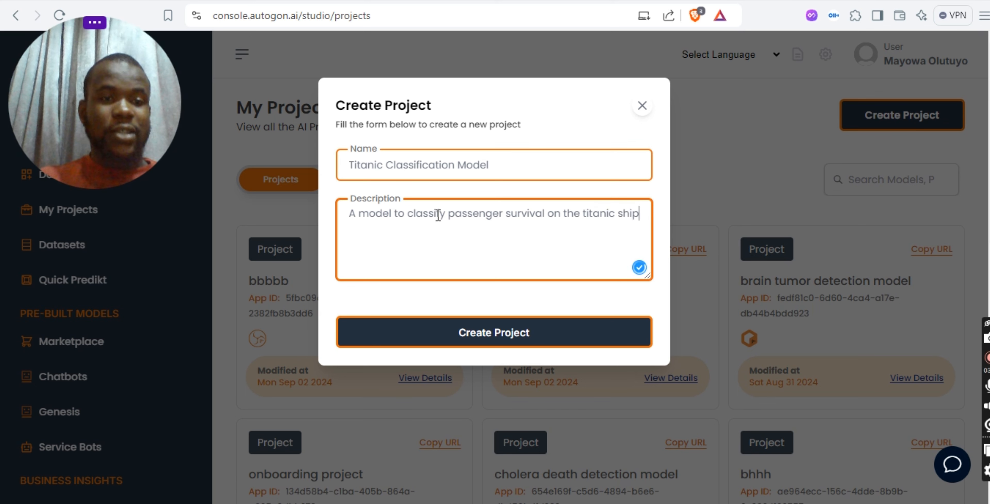
click(437, 333)
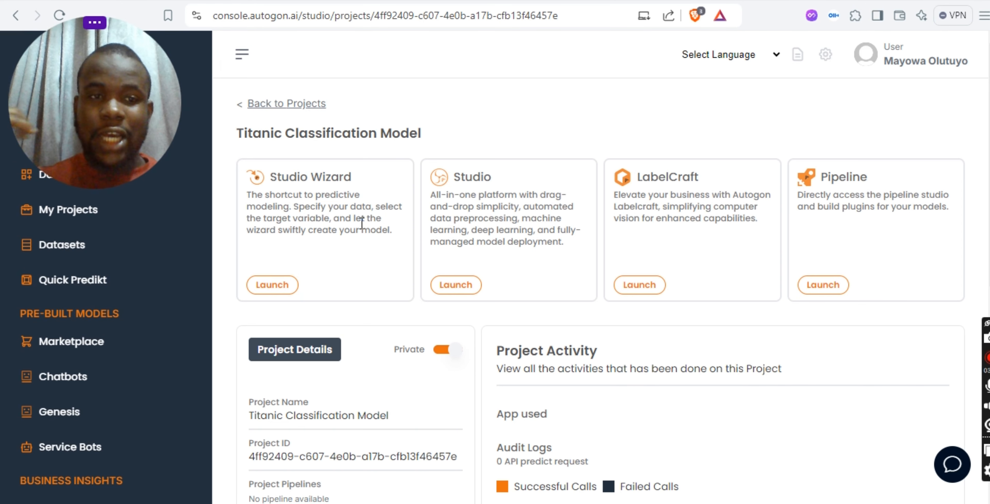
- Launch Studio Wizard for the project and load the existing Titanic Dataset1, searching the datasets for "titani"
click(278, 292)
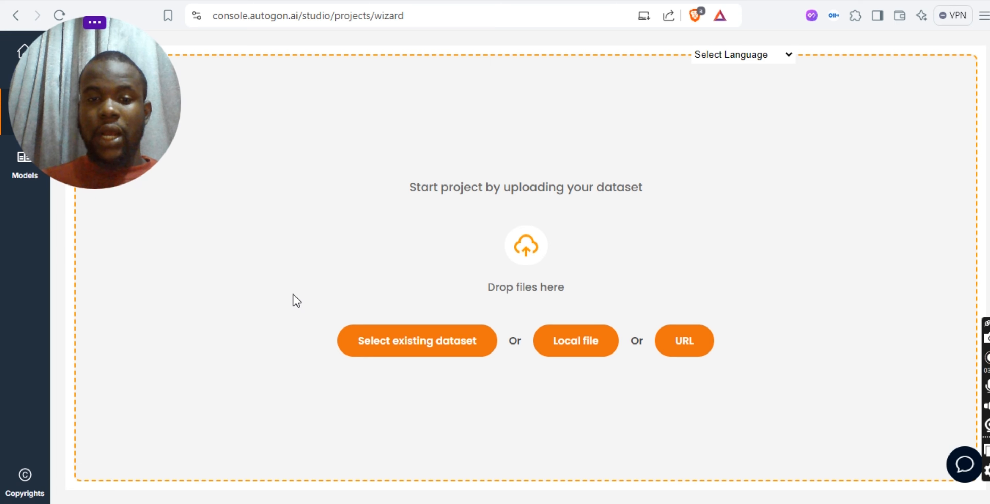
click(409, 338)
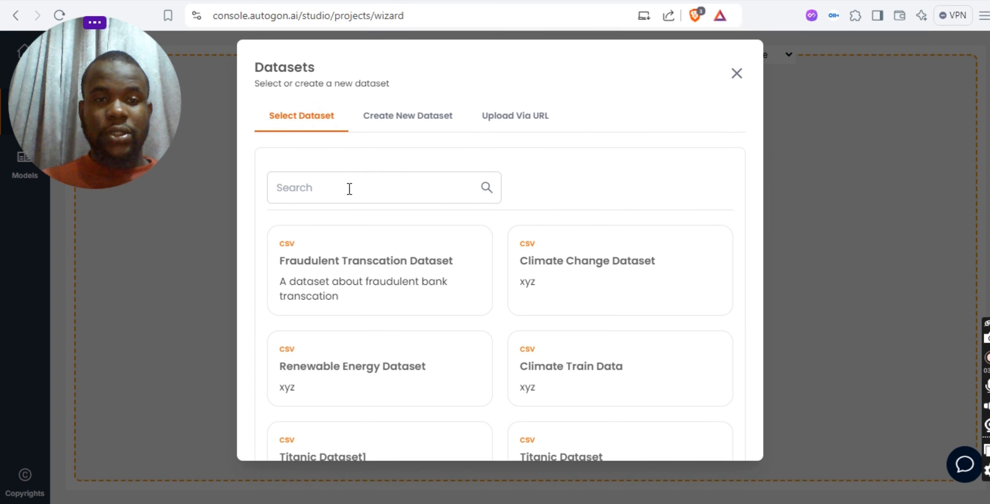
click(349, 189)
text(titani)
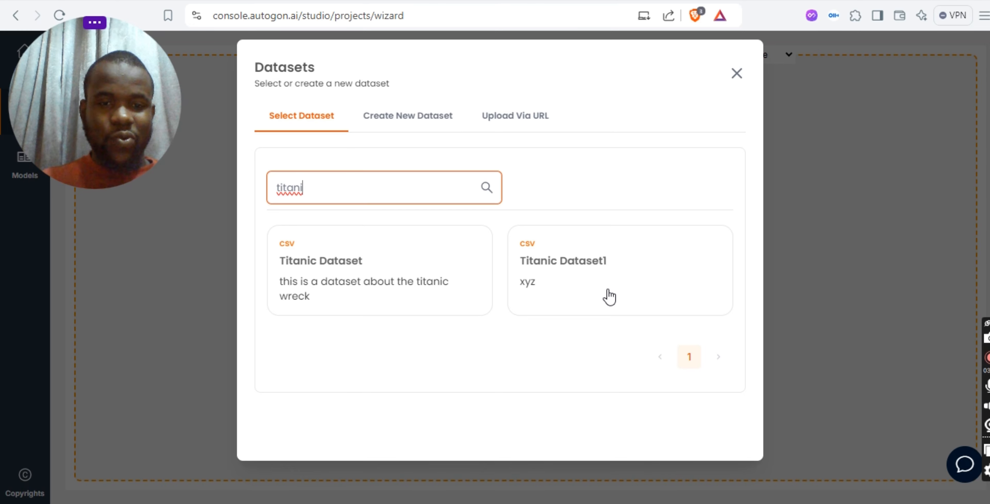
click(610, 296)
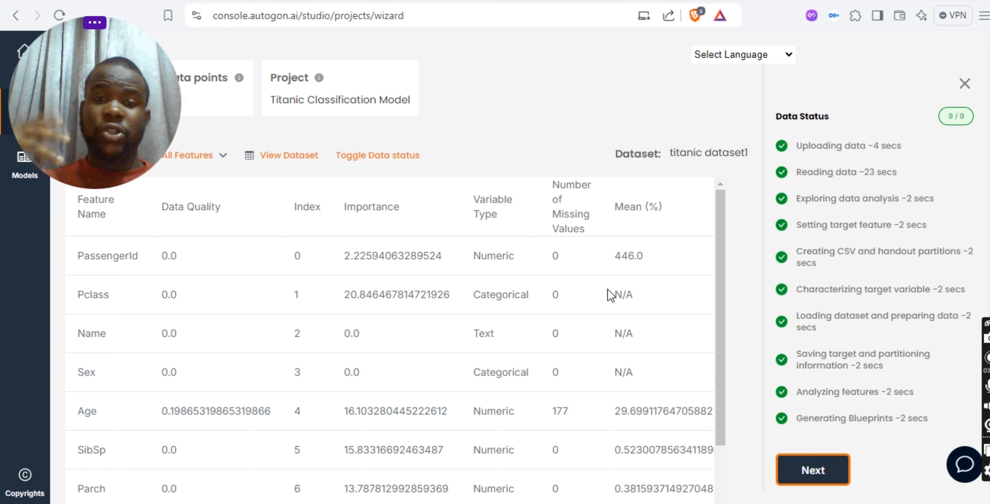
- Look through both pages of the dataset's feature table and check the variable type of the Survived feature
scroll(611, 296, down, 3)
scroll(602, 312, down, 3)
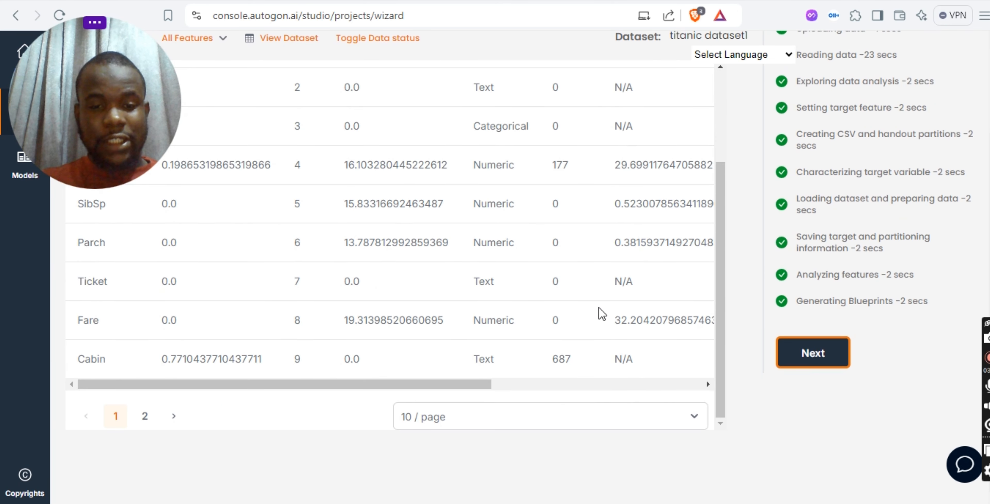
click(146, 415)
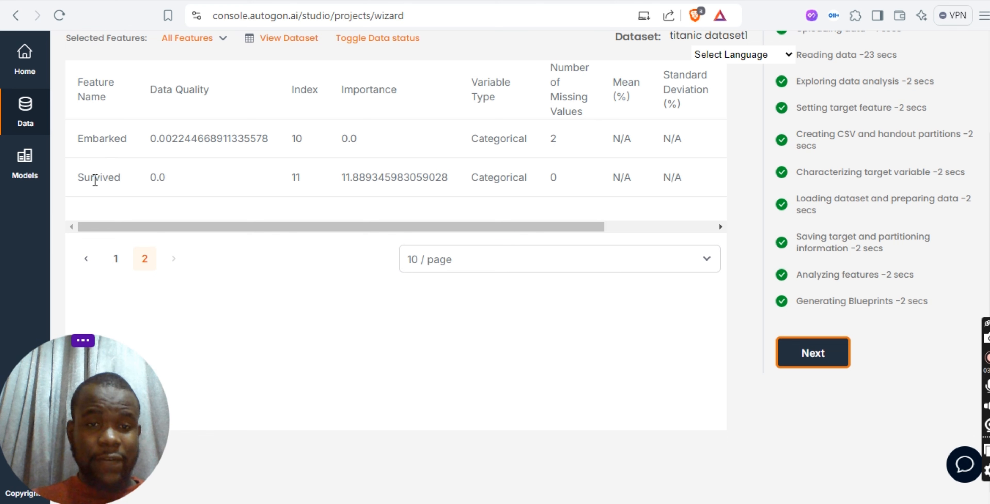
scroll(265, 180, up, 1)
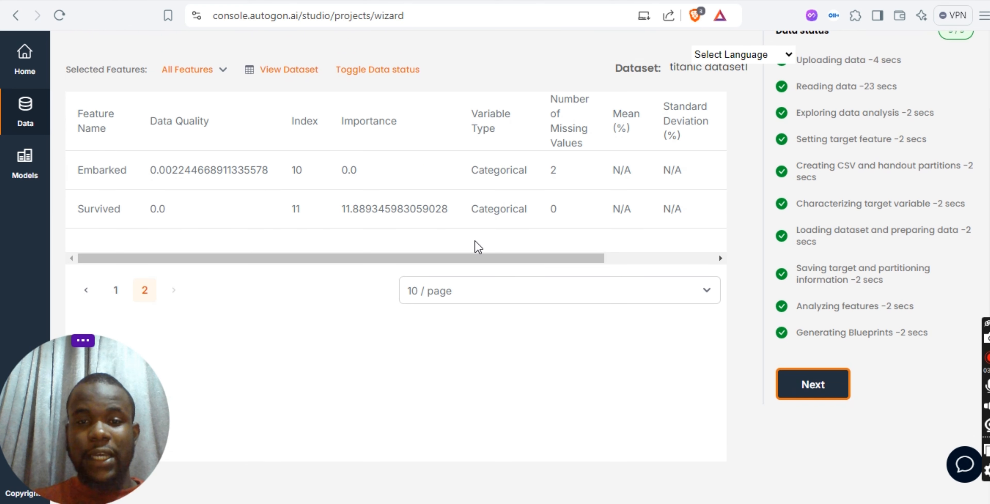
drag(474, 213, 542, 218)
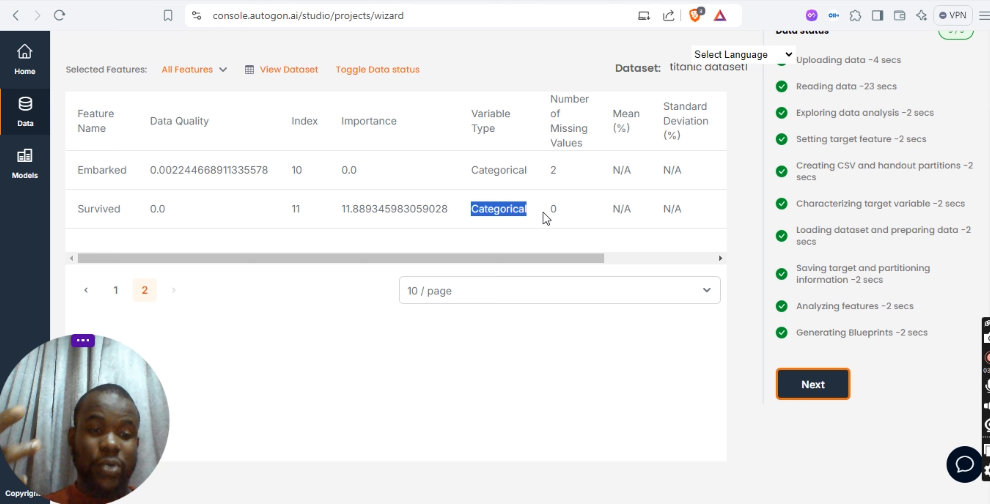
- Continue to the model training stage and set the training type to Classification with Survived as the training target
click(841, 387)
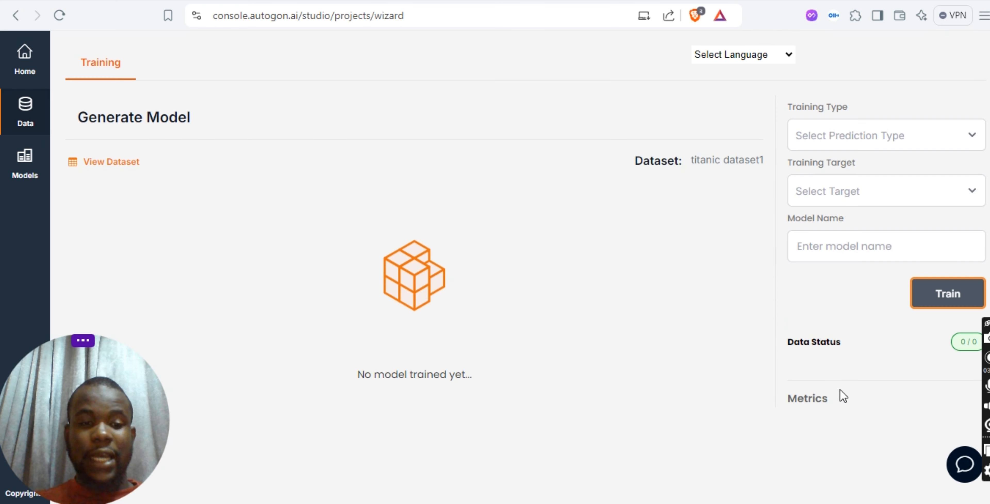
click(840, 143)
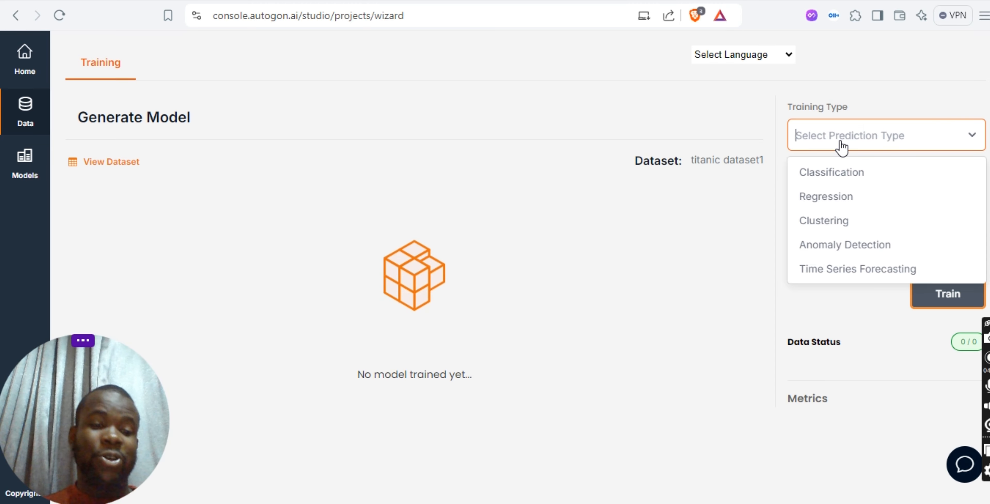
click(832, 171)
click(826, 198)
scroll(849, 369, down, 3)
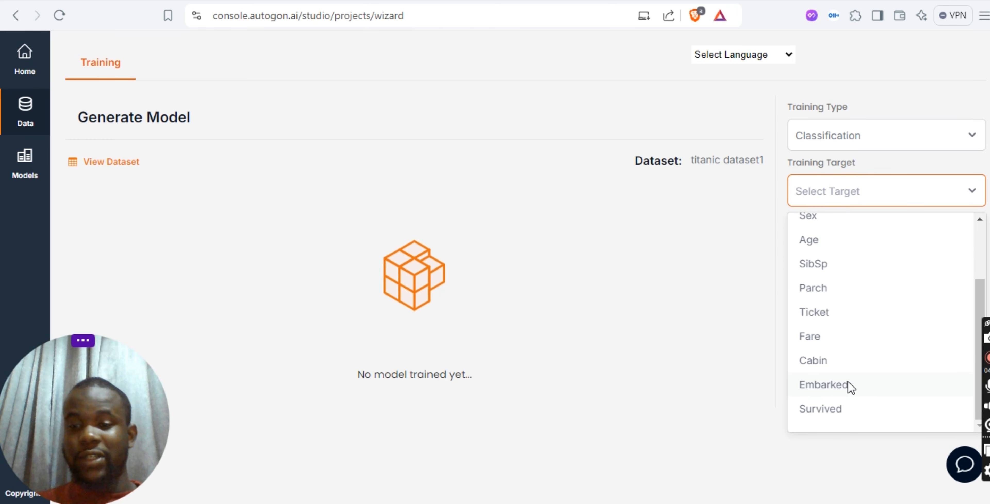
click(835, 419)
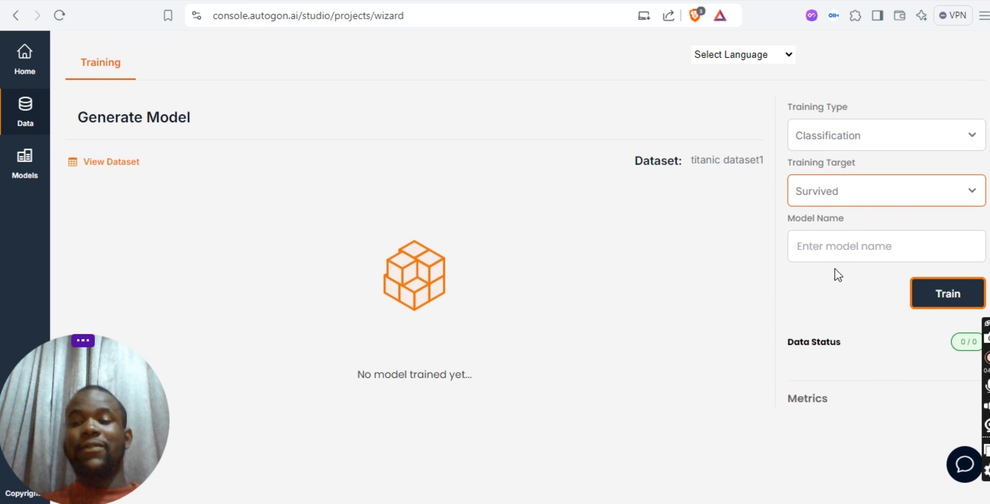
- Name the model "Titanic Survival Classification Model" and start training it
click(835, 251)
text(Titanic)
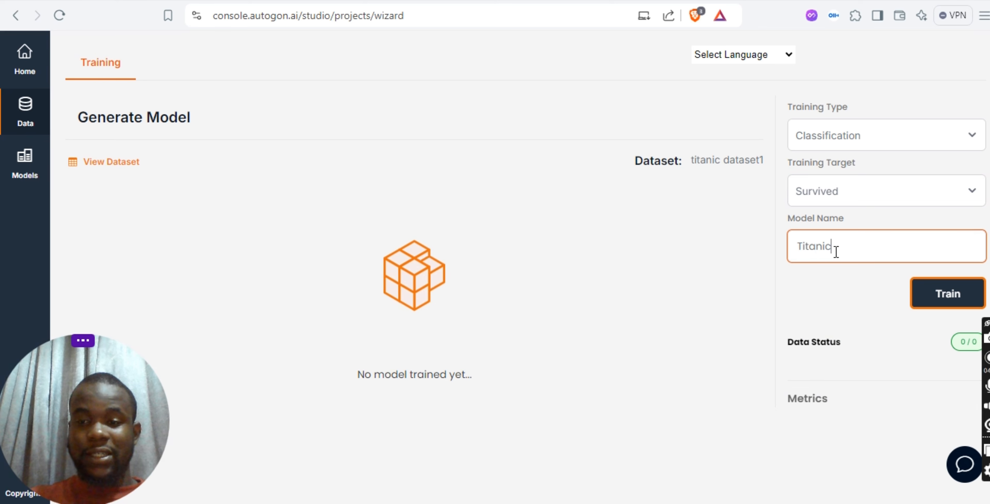
text( Survival)
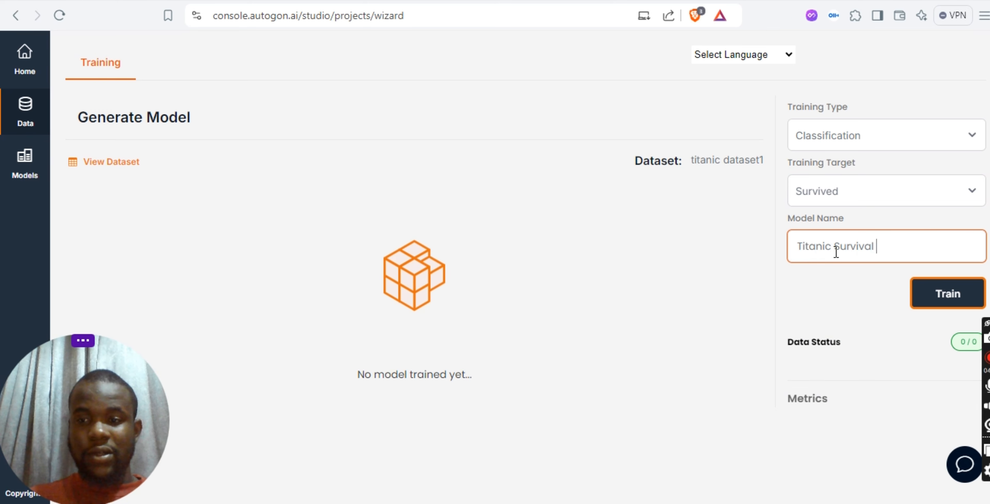
text(al Cla)
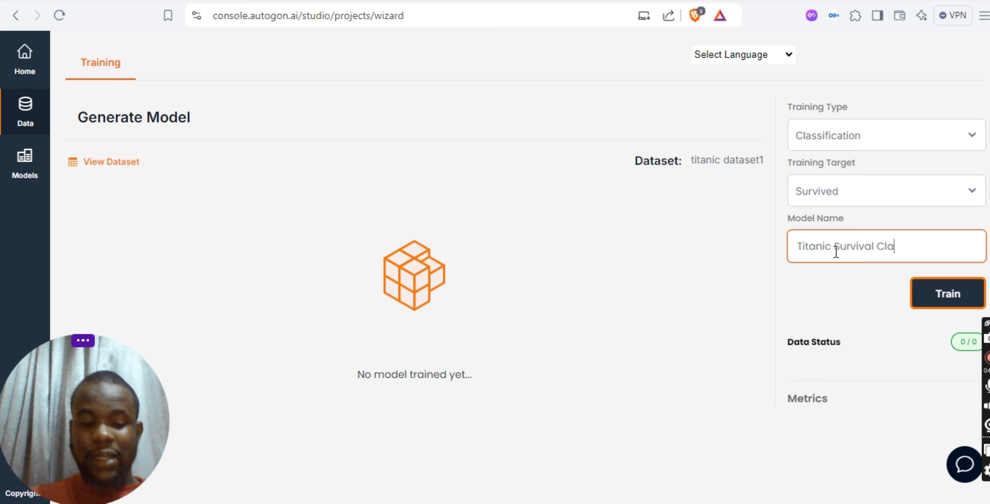
text(ssification )
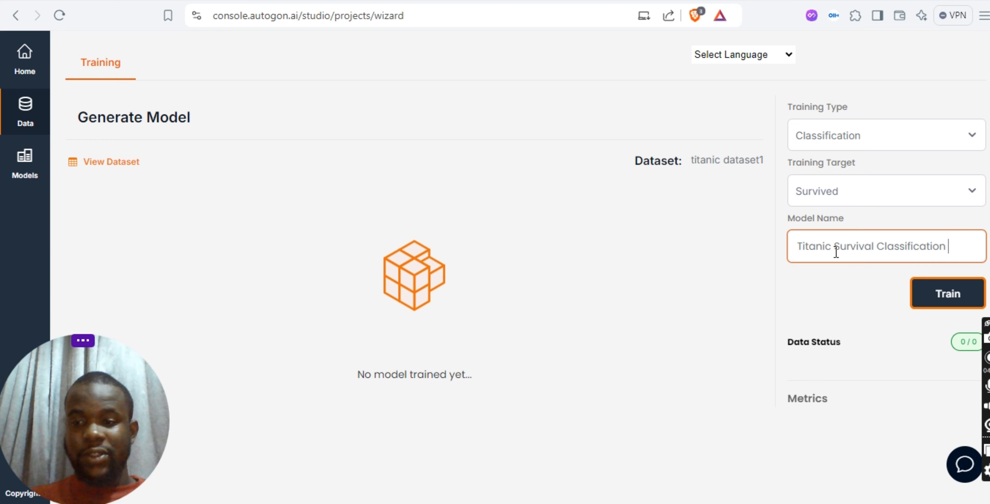
text(Model)
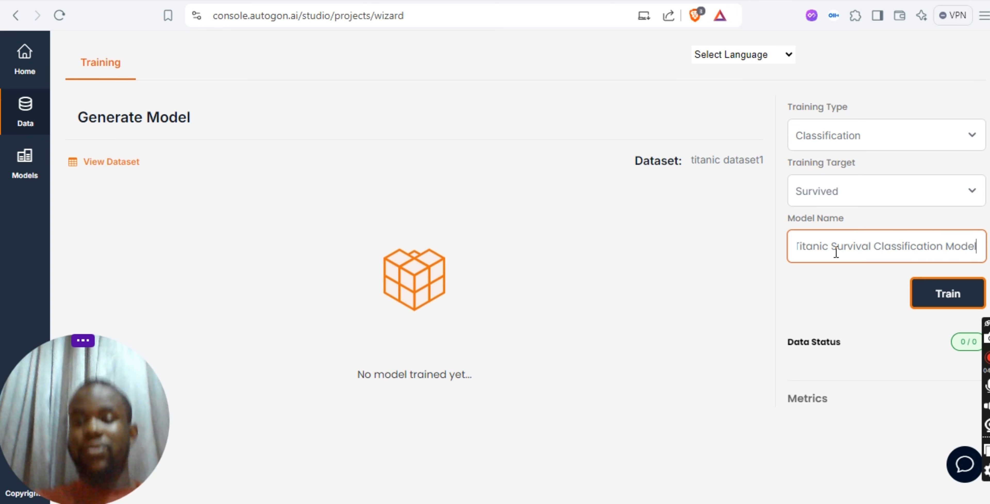
click(922, 290)
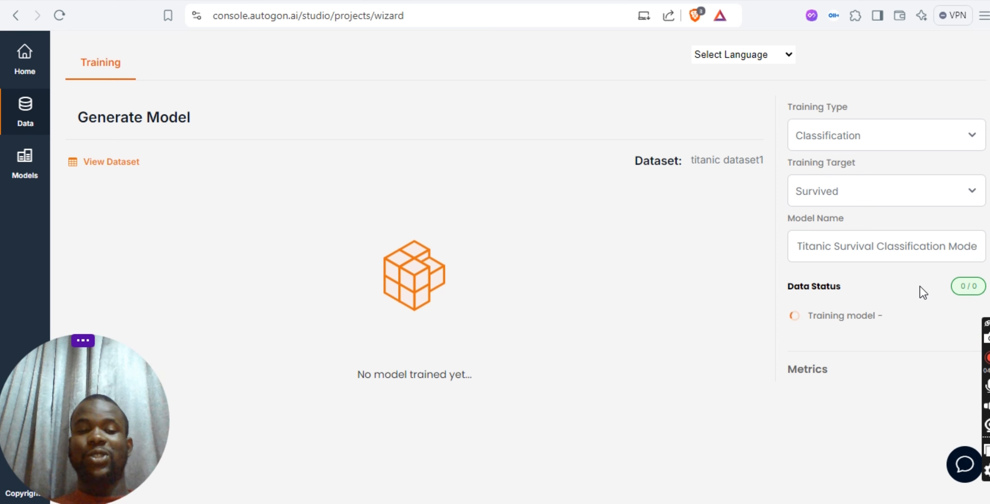